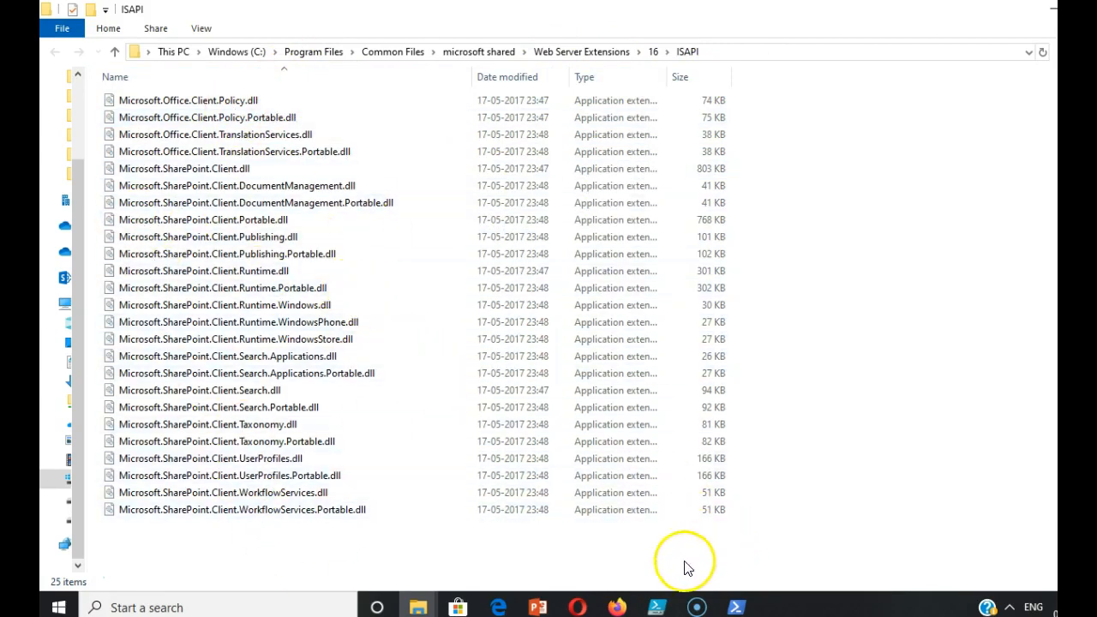
# Switch to the PSTools.pptx presentation in PowerPoint and present the prerequisite, EXE download and required details slides.
pyautogui.click(538, 599)
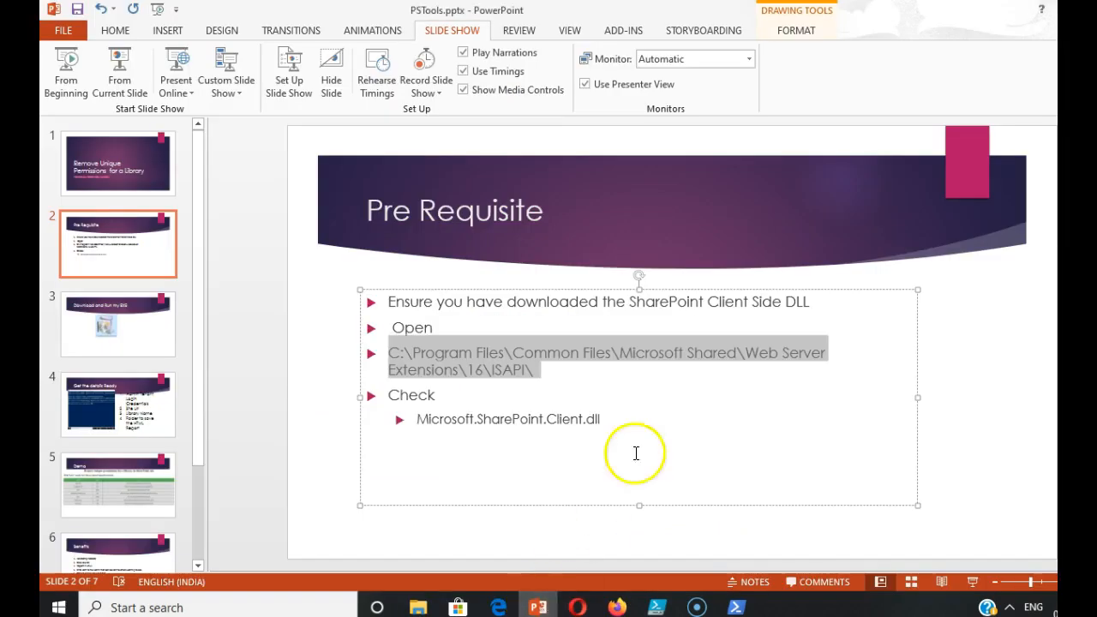
pyautogui.click(522, 299)
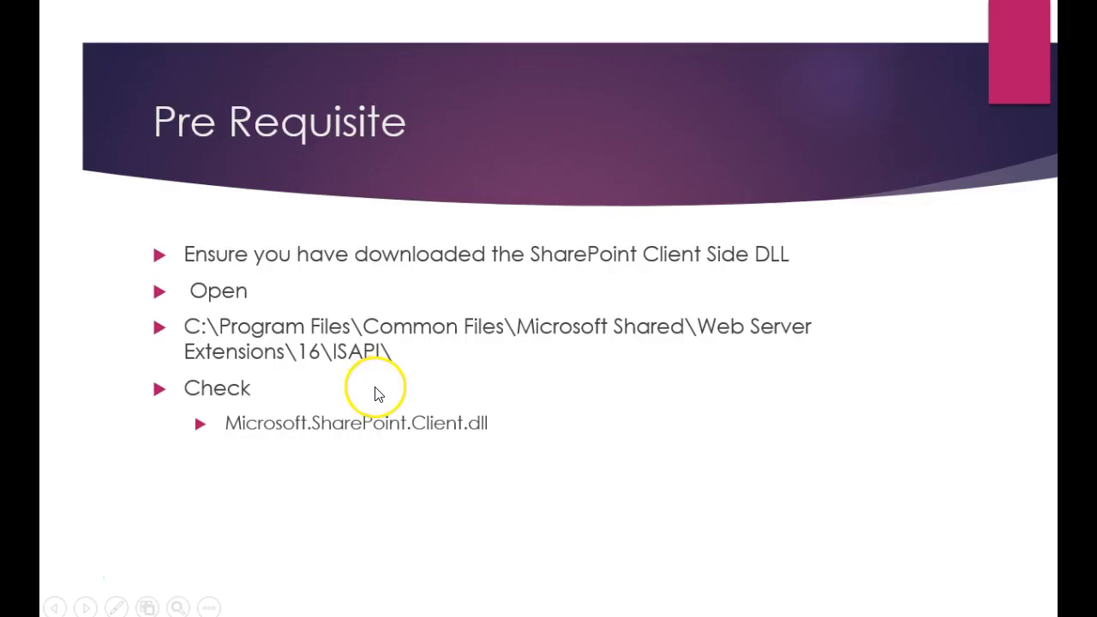
pyautogui.click(376, 390)
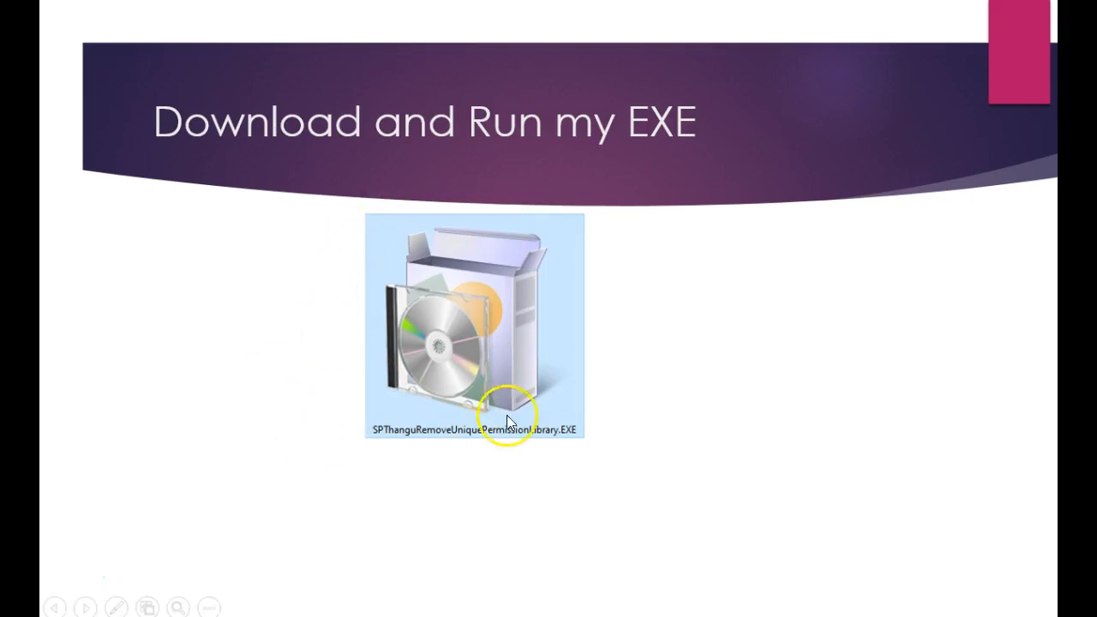
pyautogui.click(218, 475)
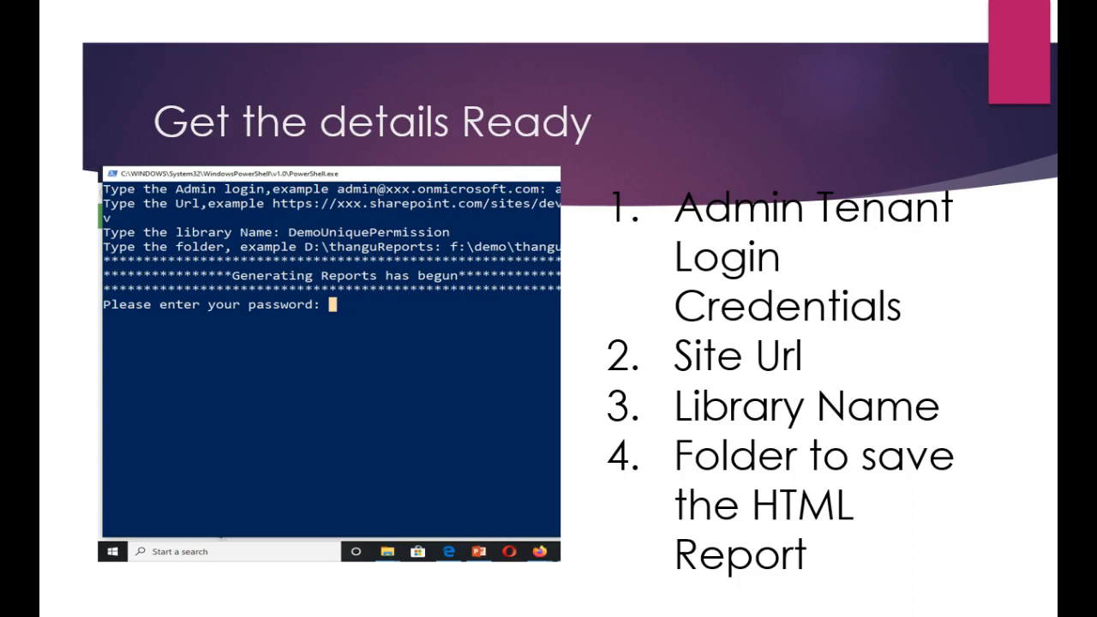
pyautogui.press('Right')
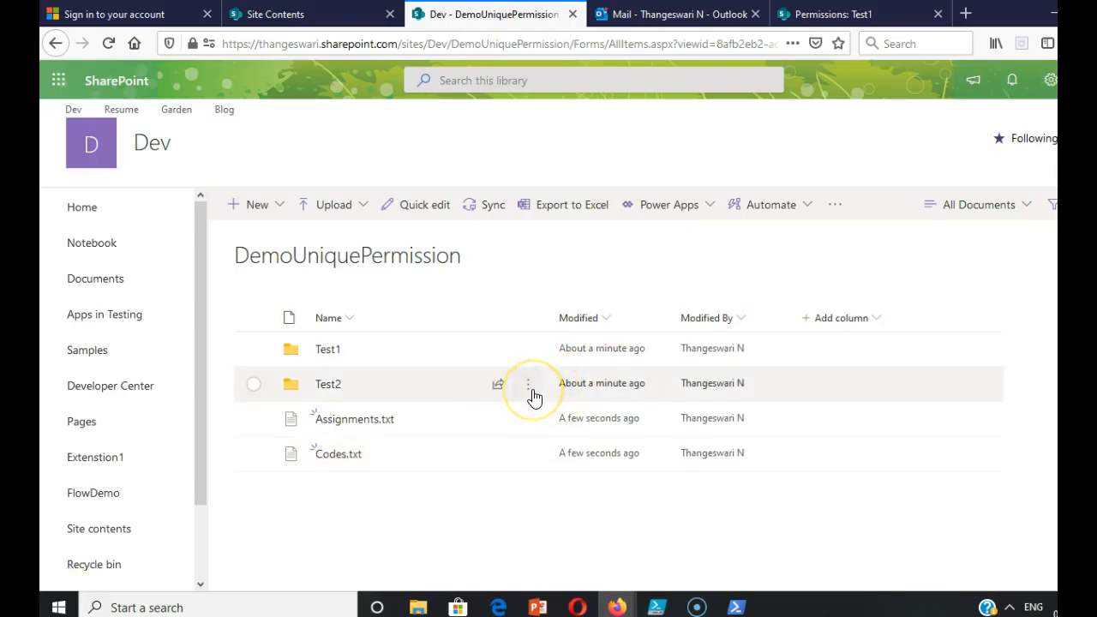
# Open the advanced permissions of the Test2 folder in the DemoUniquePermission library and stop inheriting permissions from its parent.
pyautogui.click(532, 391)
pyautogui.click(576, 314)
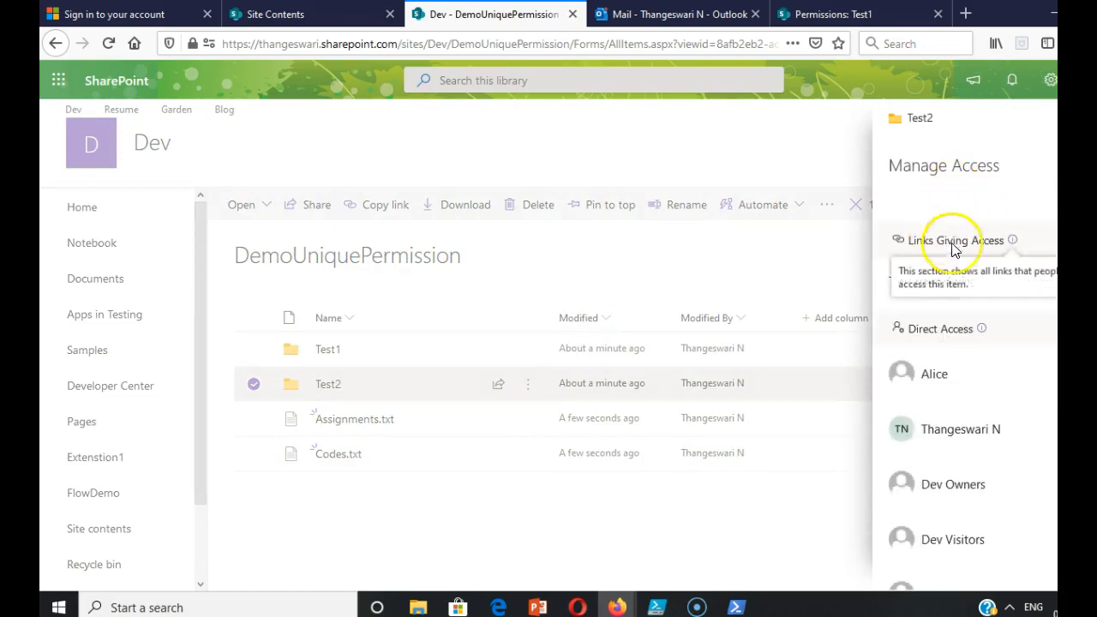
pyautogui.scroll(-1, 1036, 488)
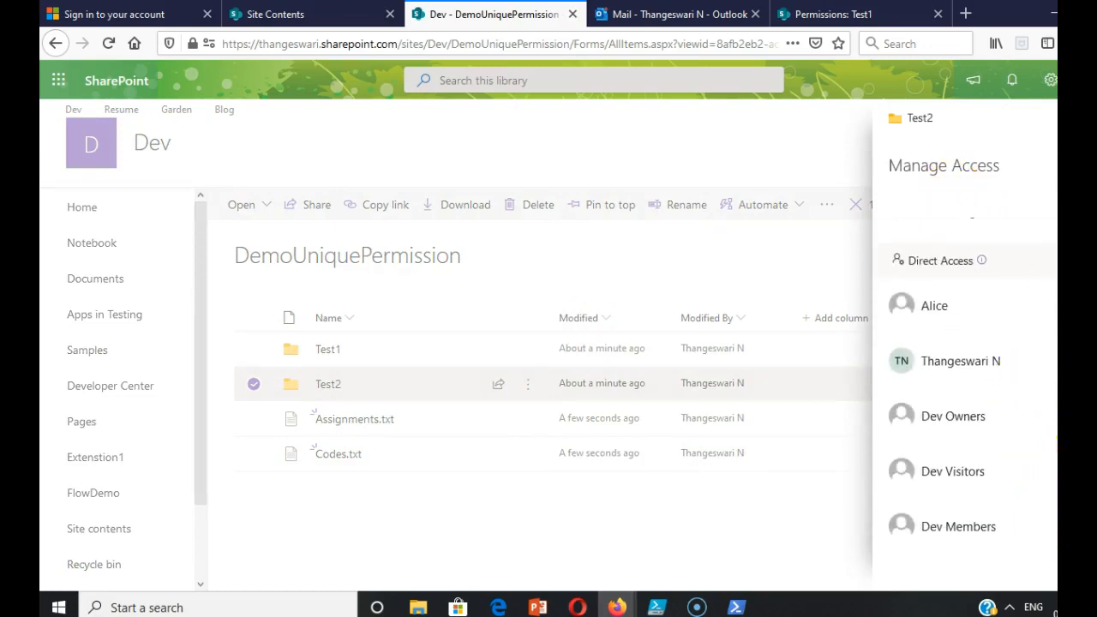
pyautogui.click(1088, 561)
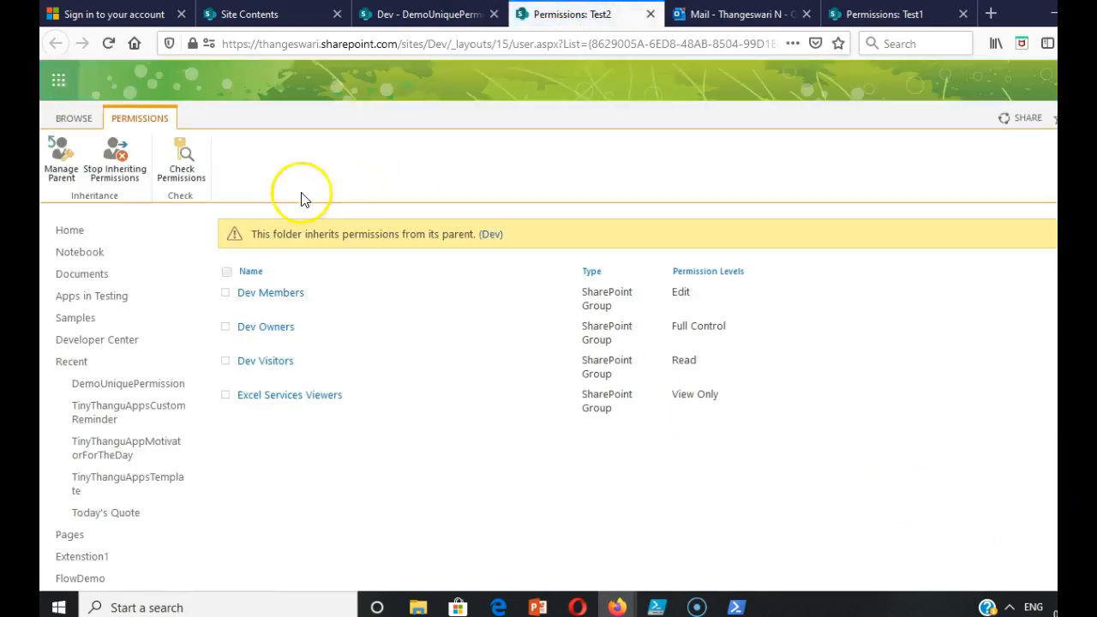
pyautogui.click(114, 176)
pyautogui.click(808, 289)
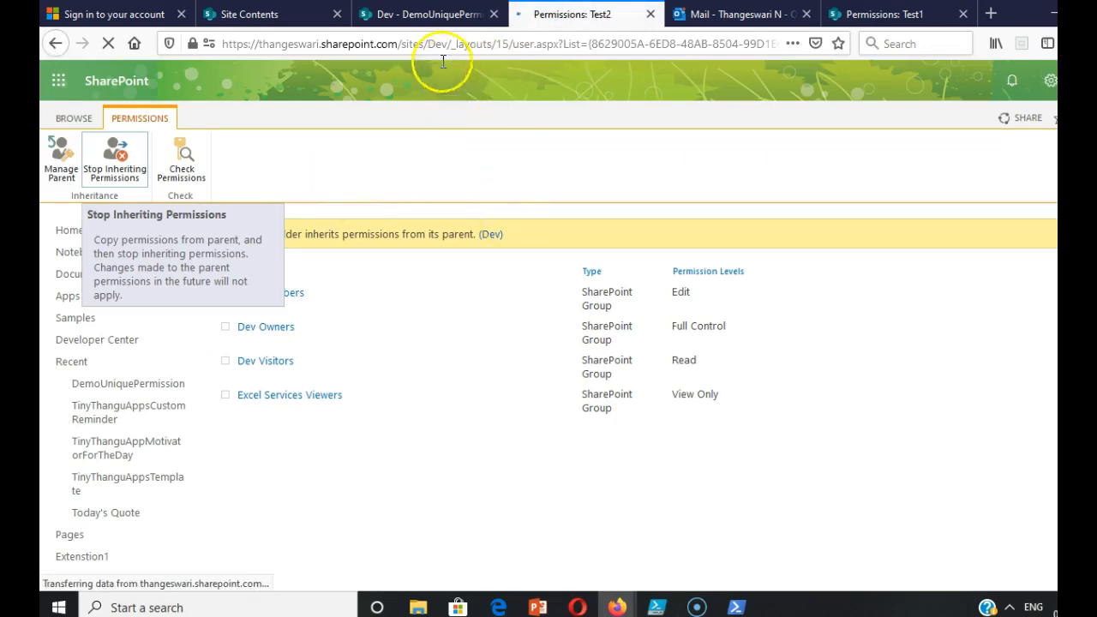
# Return to the DemoUniquePermission library, close Test2's access details and clear its selection.
pyautogui.click(437, 12)
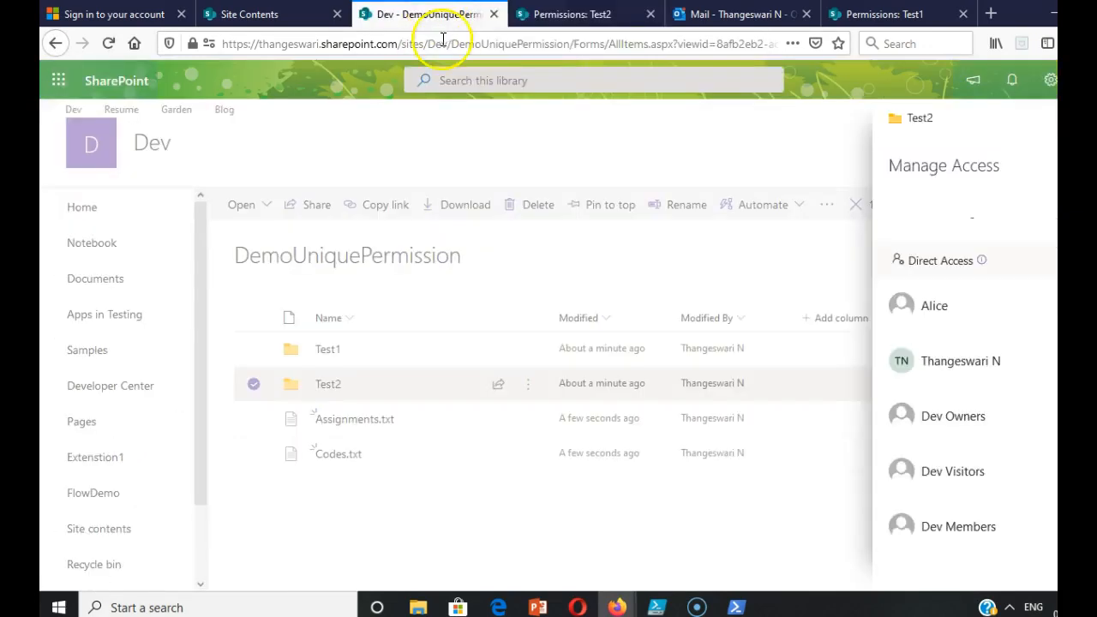
pyautogui.click(338, 358)
pyautogui.click(252, 385)
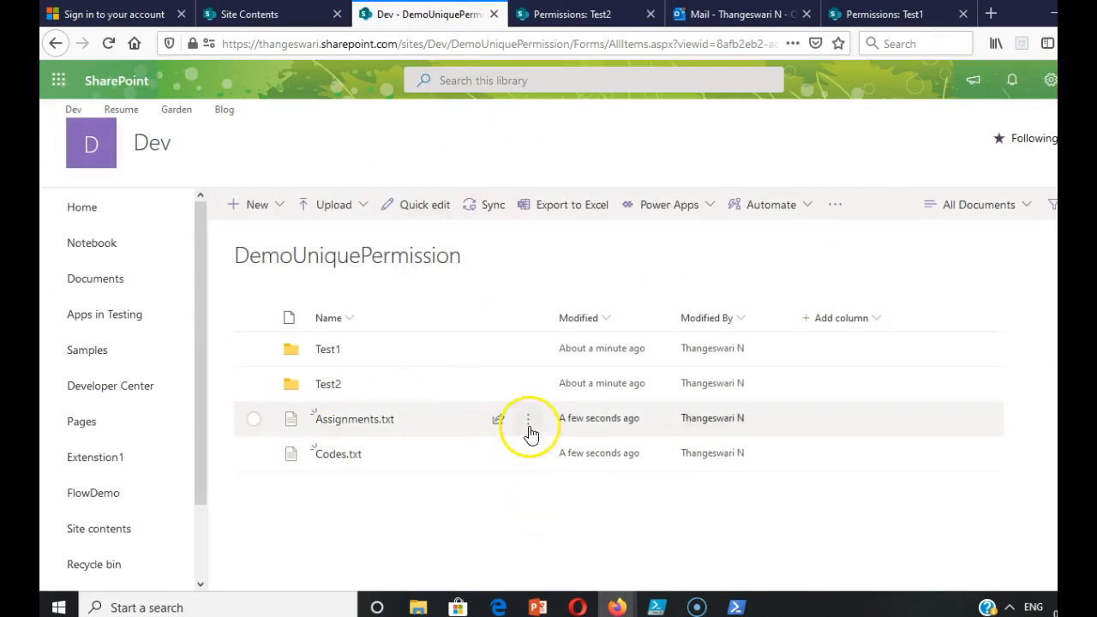
# Stop sharing Assignments.txt through its access settings, close the access details and deselect the file.
pyautogui.click(529, 426)
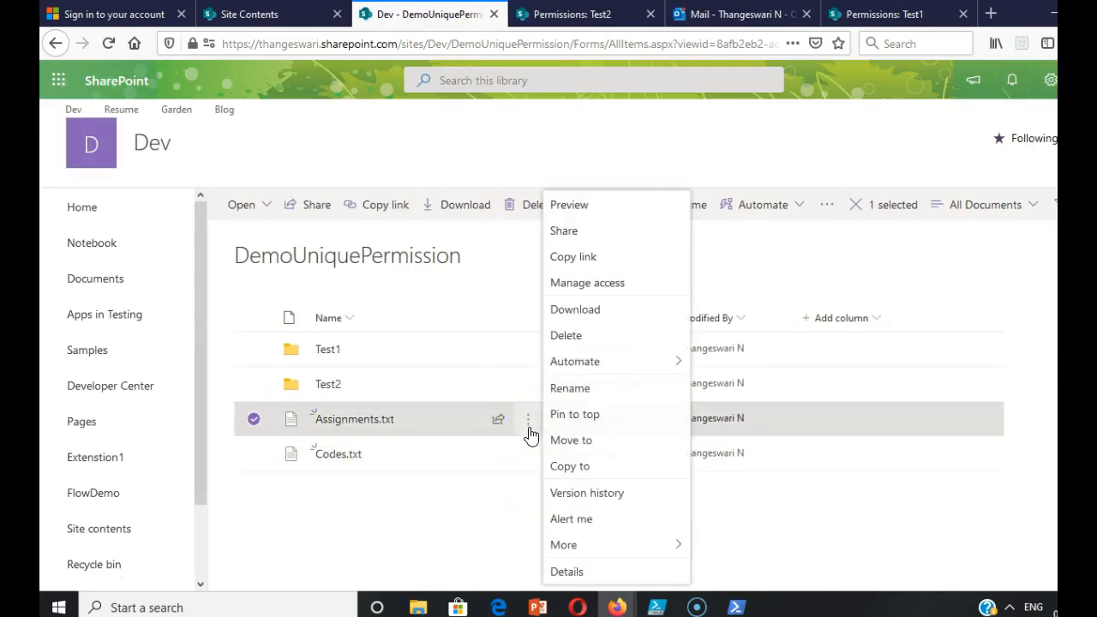
pyautogui.click(604, 285)
pyautogui.click(941, 206)
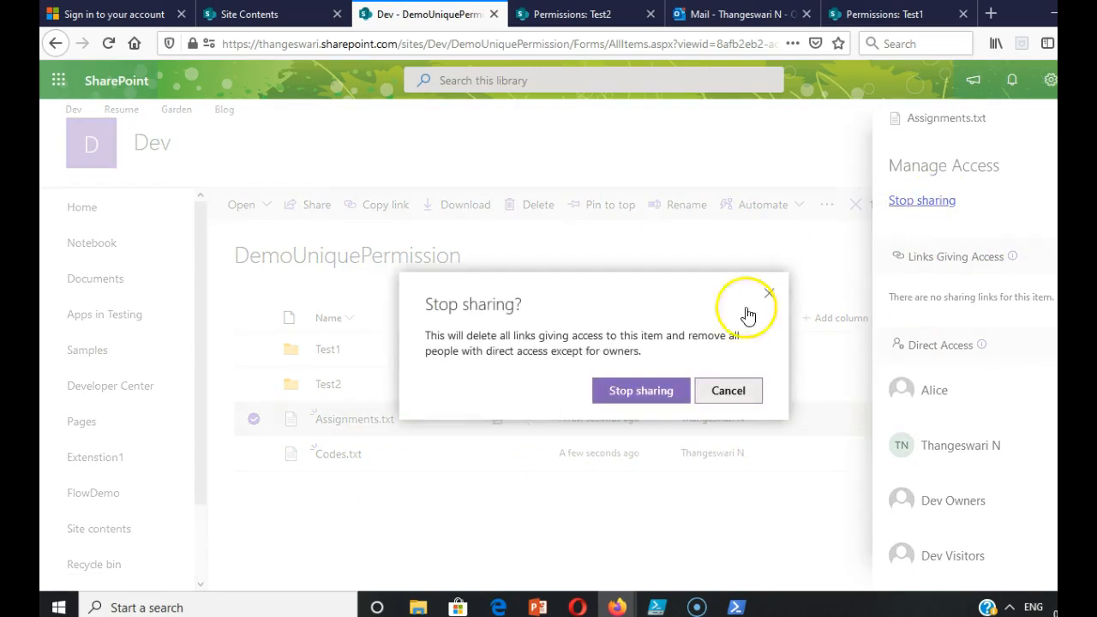
pyautogui.click(658, 392)
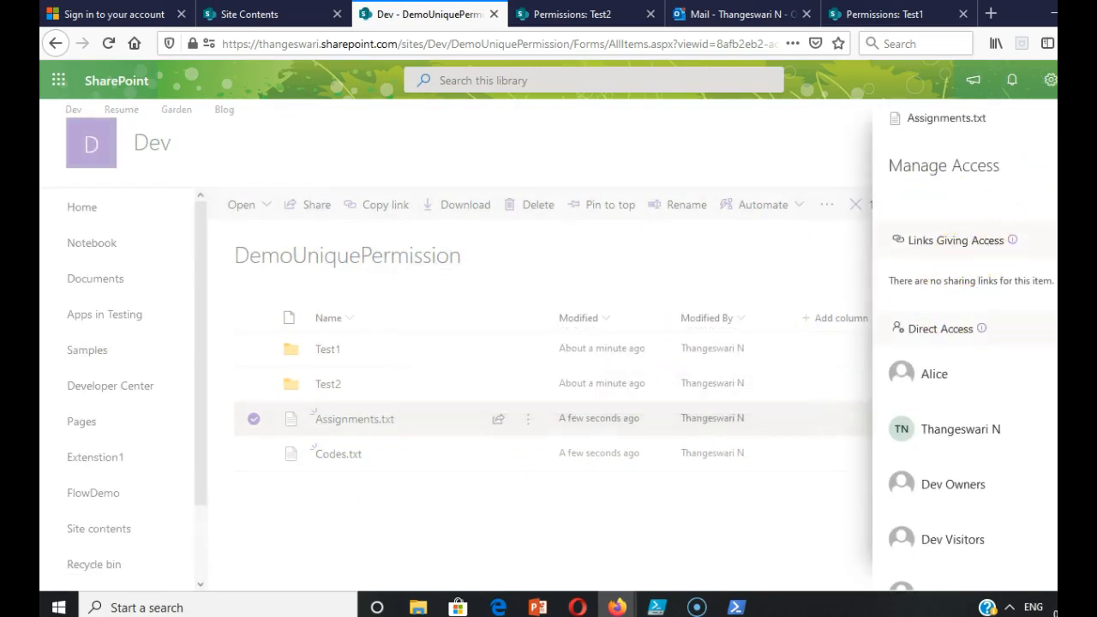
pyautogui.click(1088, 118)
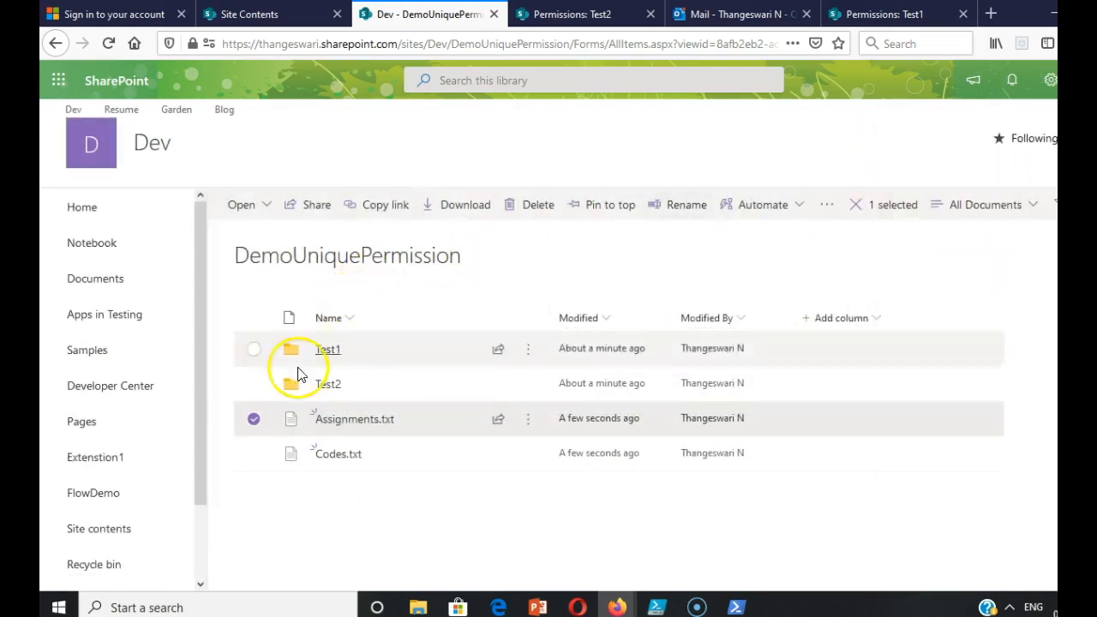
pyautogui.click(253, 420)
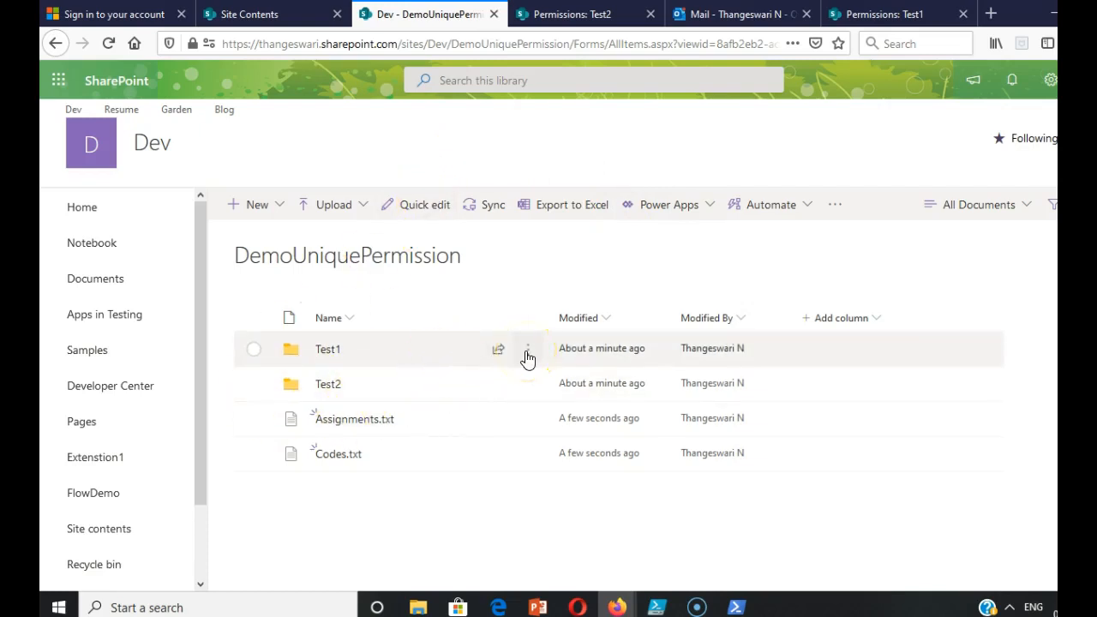
# Open the Test1 folder and stop sharing styles1.txt through its access settings.
pyautogui.click(526, 352)
pyautogui.click(334, 353)
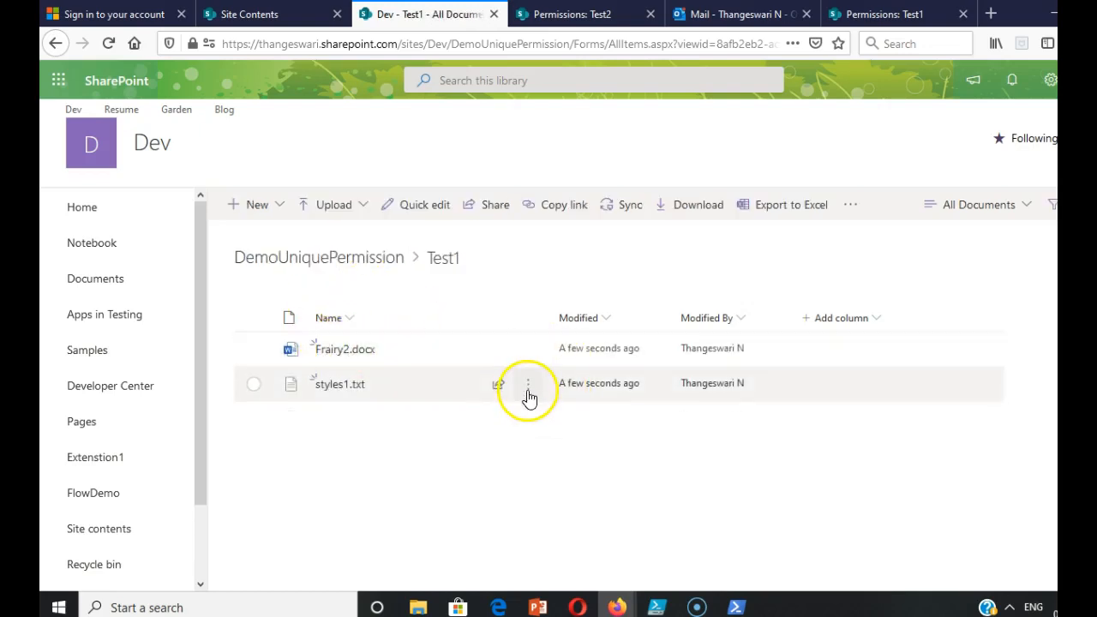
pyautogui.click(527, 392)
pyautogui.click(576, 283)
pyautogui.click(934, 202)
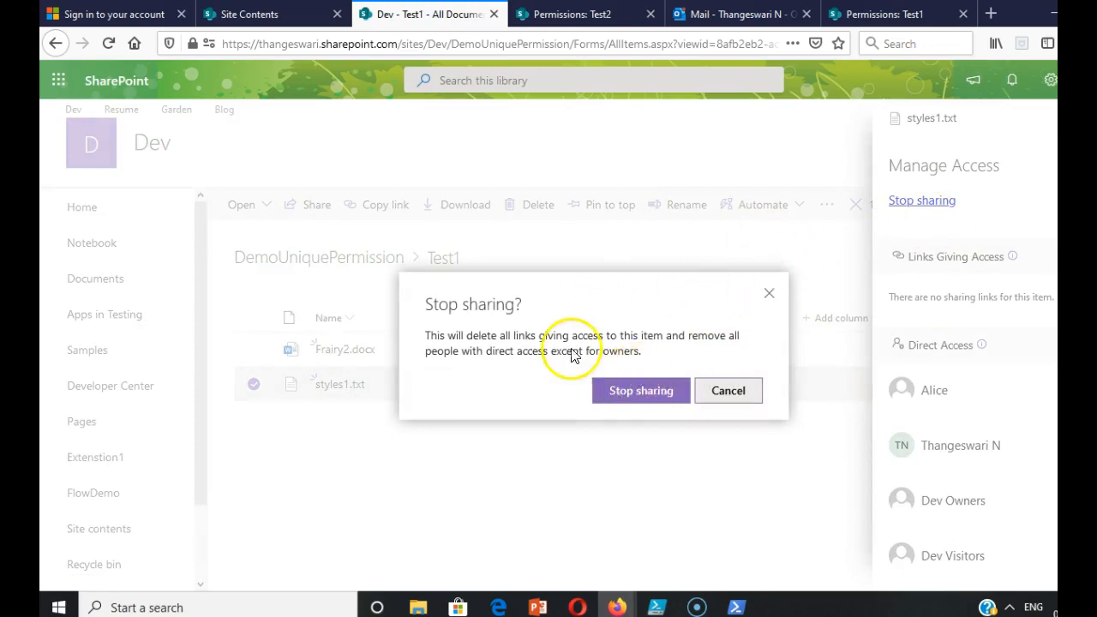
pyautogui.click(628, 392)
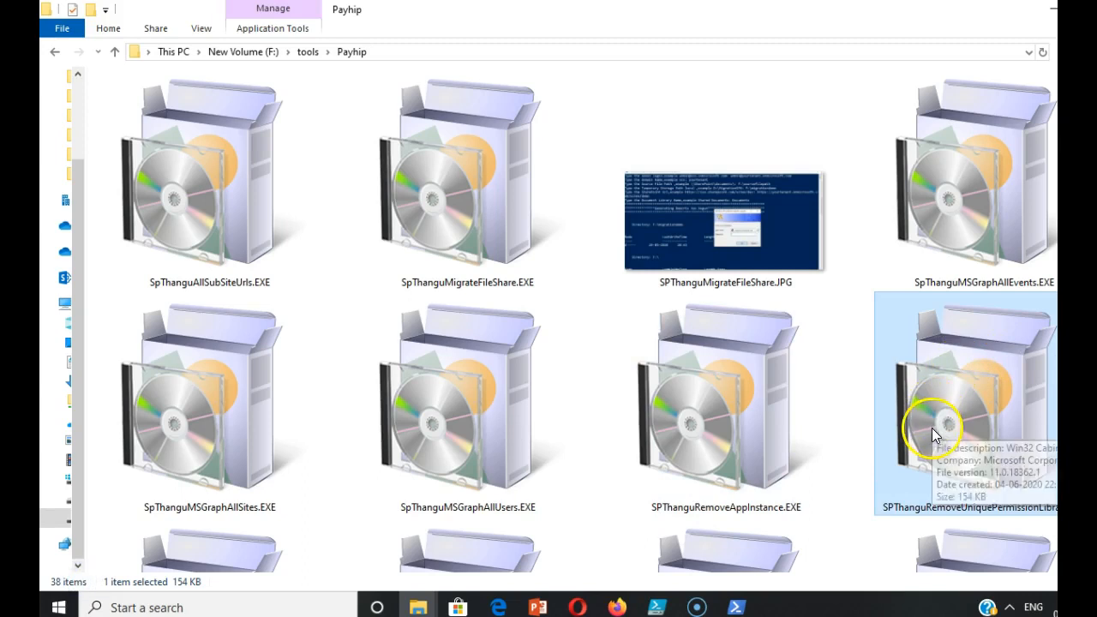
# Run the SPThanguRemoveUniquePermissionLibrary EXE for library DemoUniquePermission with report folder f:\demo\thanguReports, and enter the admin login, site URL and account password.
pyautogui.doubleClick(931, 428)
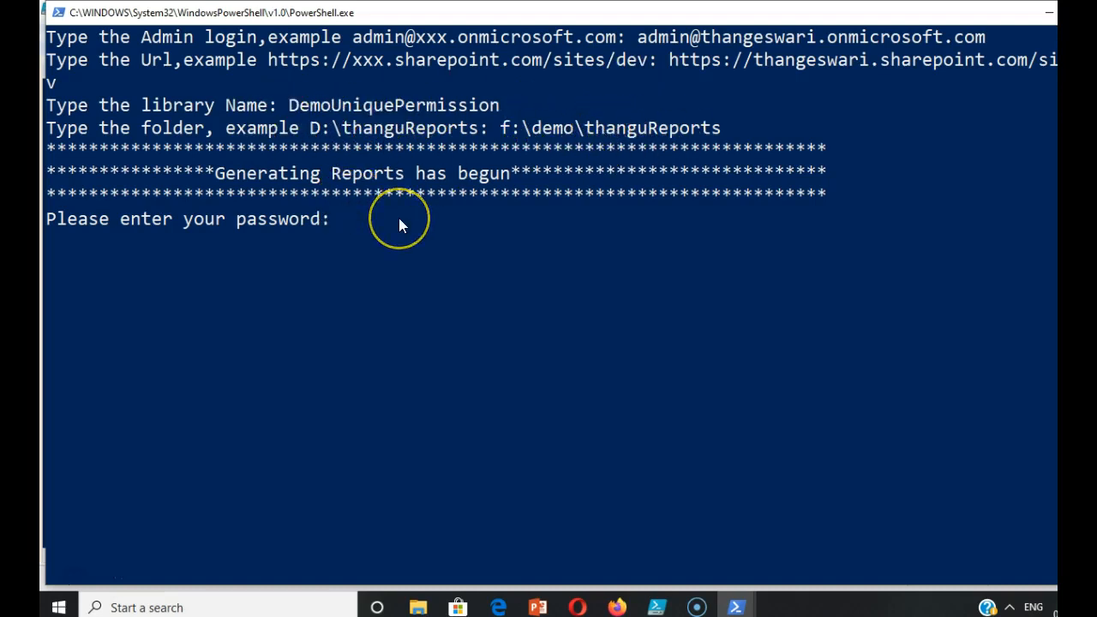
pyautogui.write('*************')
pyautogui.press('Return')
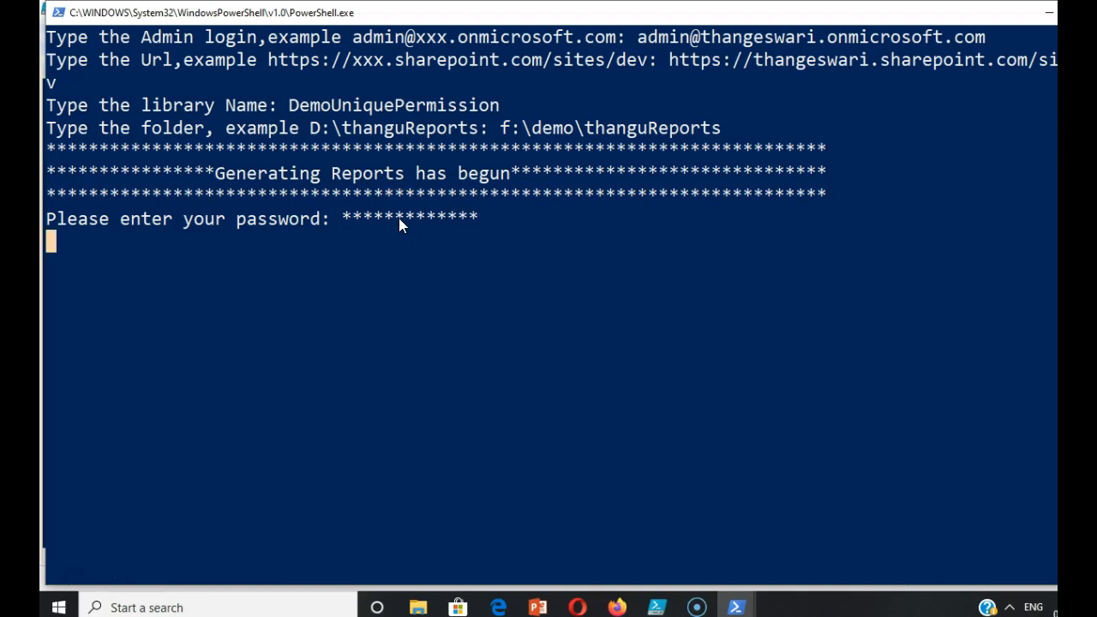
pyautogui.click(385, 221)
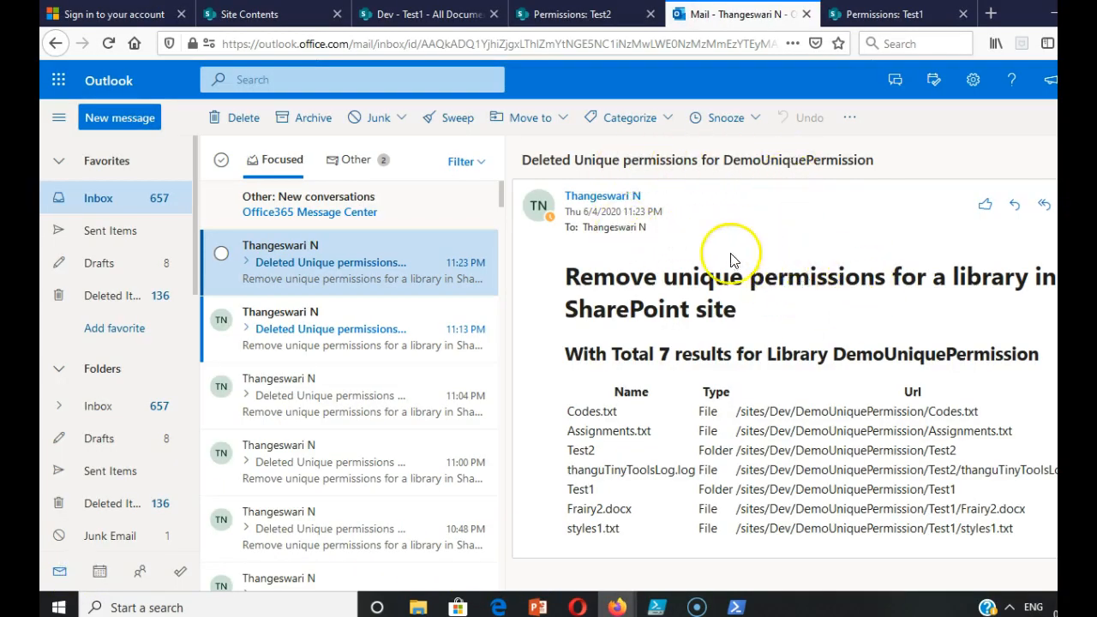
# Return to the Test1 folder and examine who has direct access to styles1.txt.
pyautogui.click(432, 14)
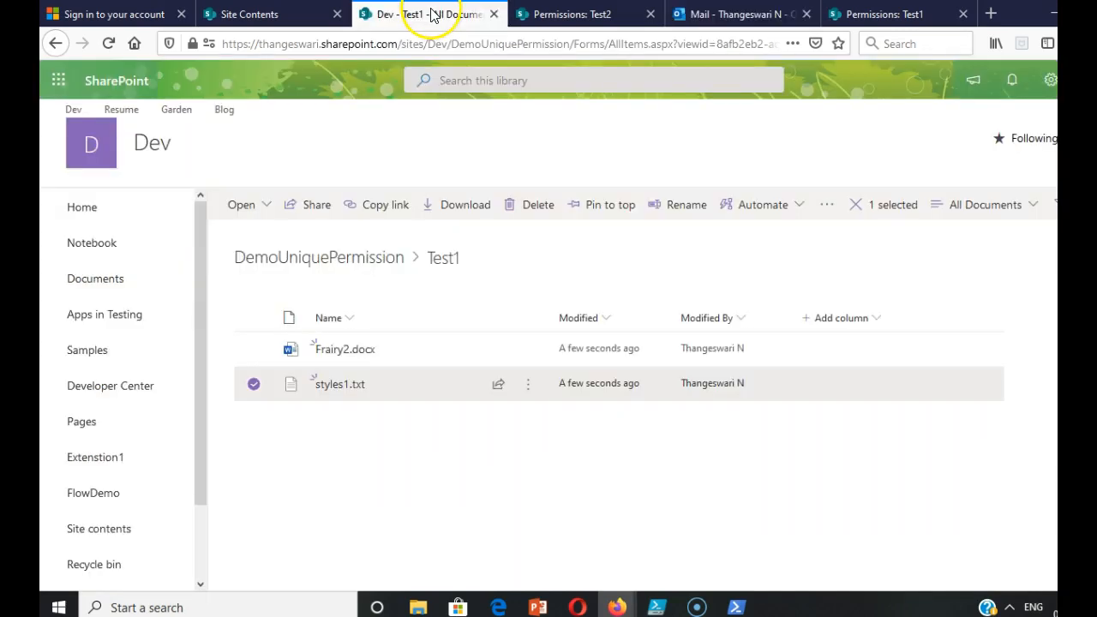
pyautogui.click(527, 385)
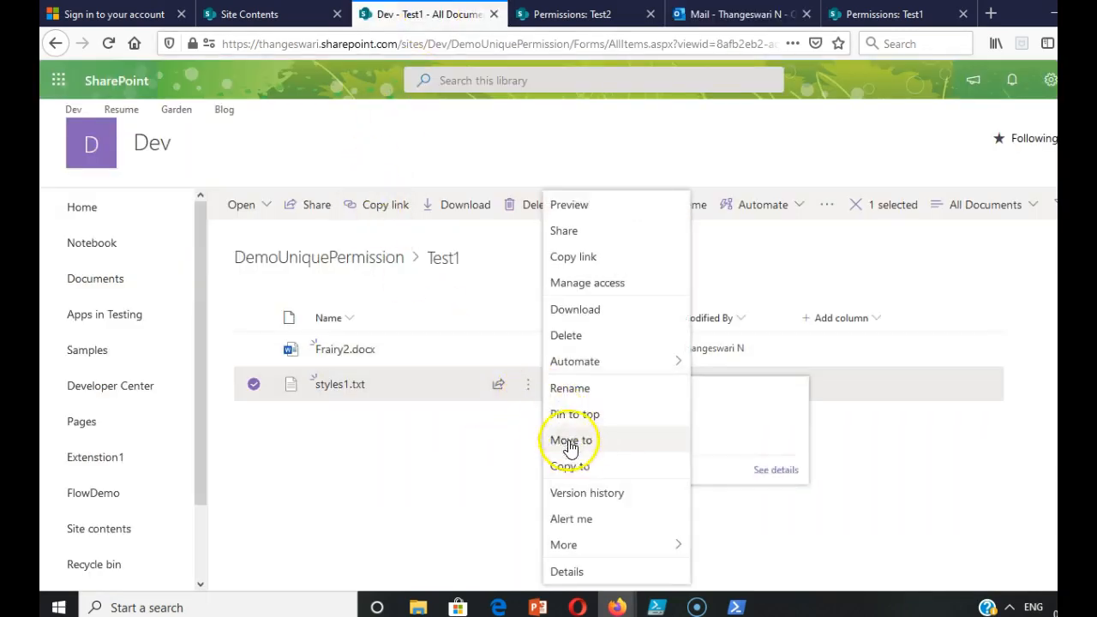
pyautogui.click(591, 284)
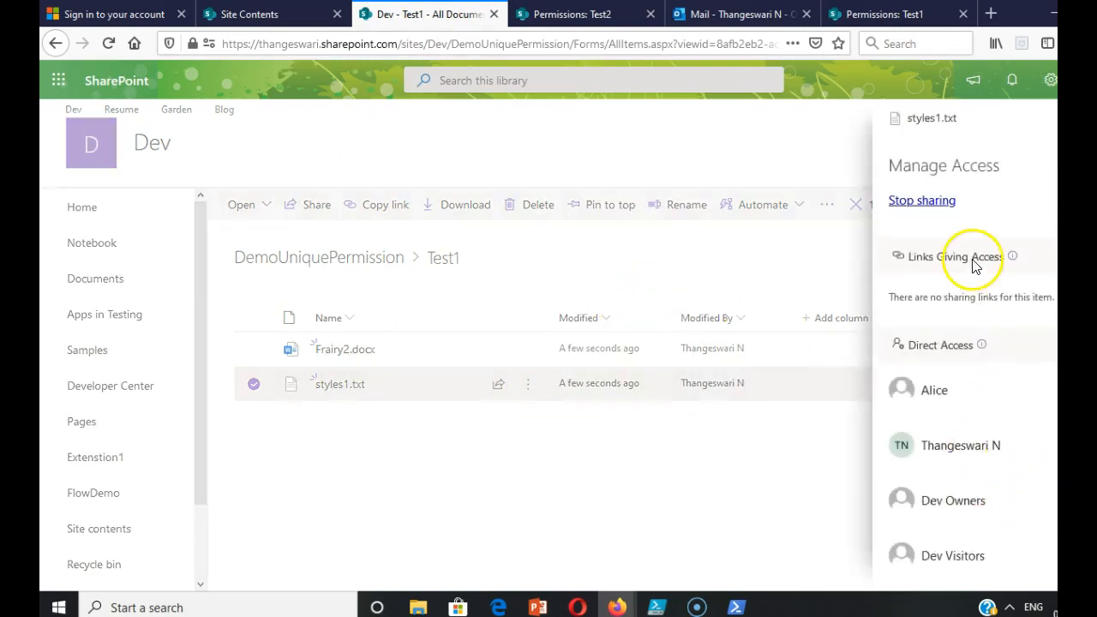
pyautogui.click(999, 115)
# Load the DemoUniquePermission library page again and refresh the Test2 permissions page to check its inheritance.
pyautogui.click(587, 43)
pyautogui.press('End')
pyautogui.press('Return')
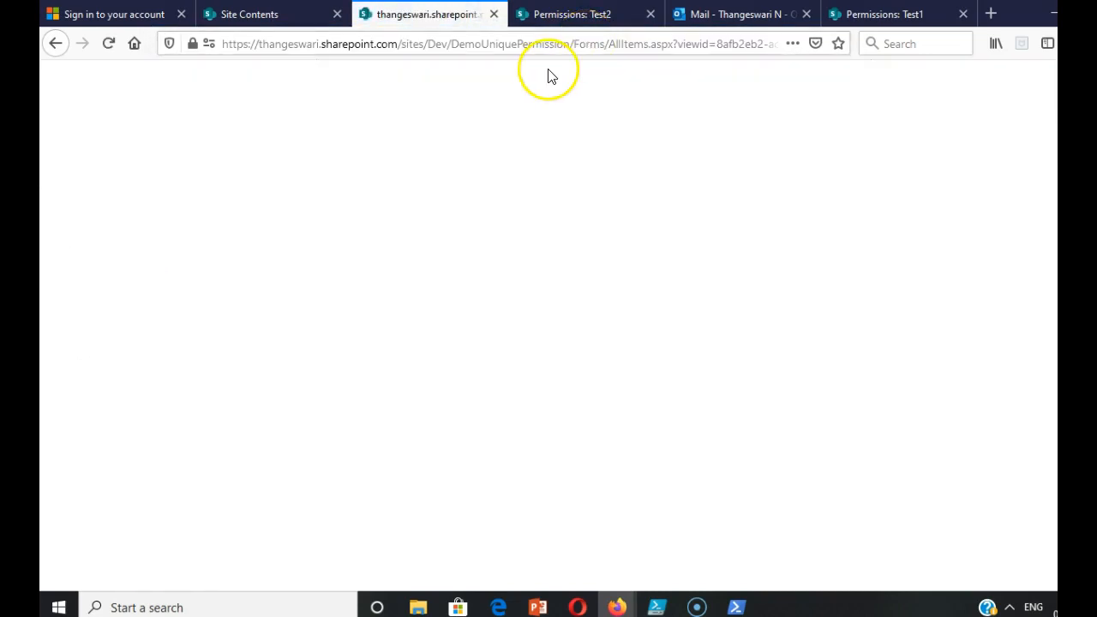
pyautogui.click(573, 18)
pyautogui.click(107, 47)
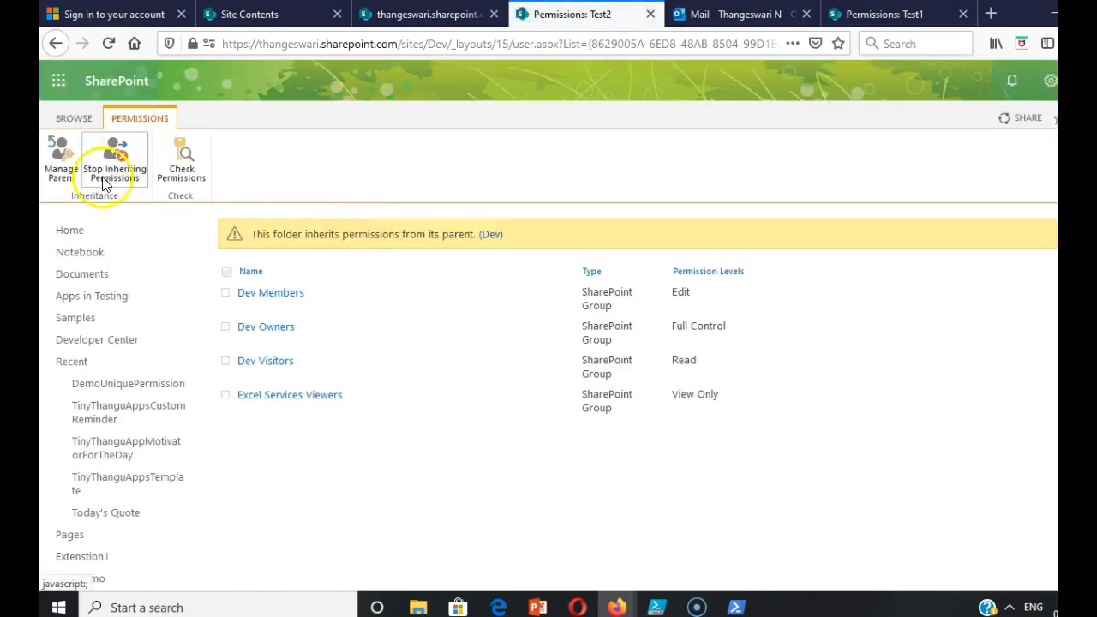
# Review who has access to Codes.txt in the DemoUniquePermission library, and switch to the Benefits slide in PowerPoint.
pyautogui.click(370, 15)
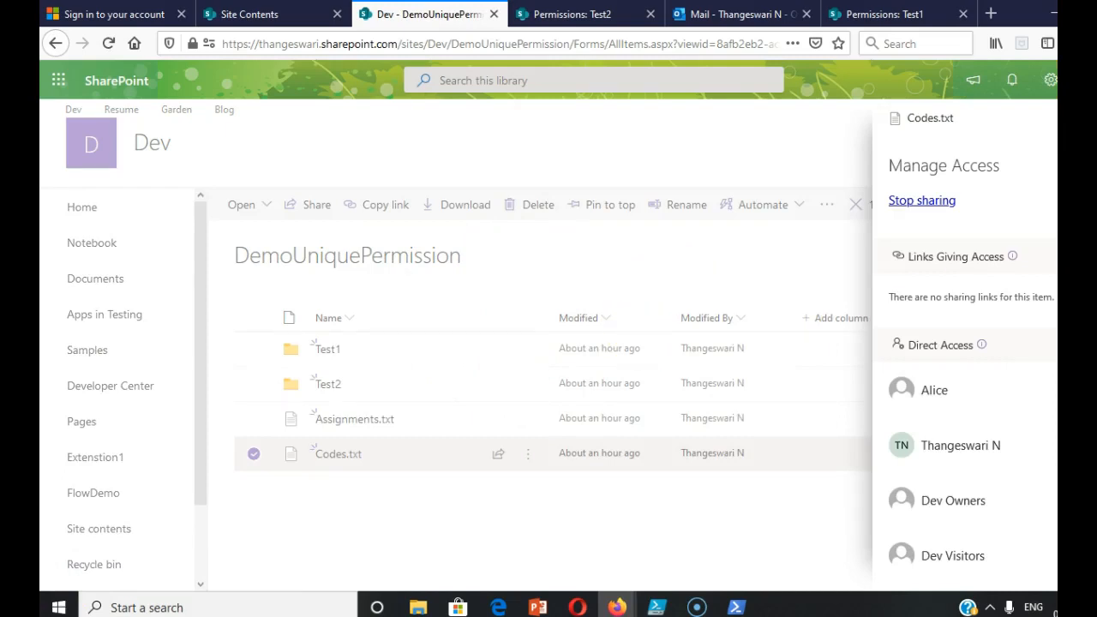
pyautogui.click(1096, 118)
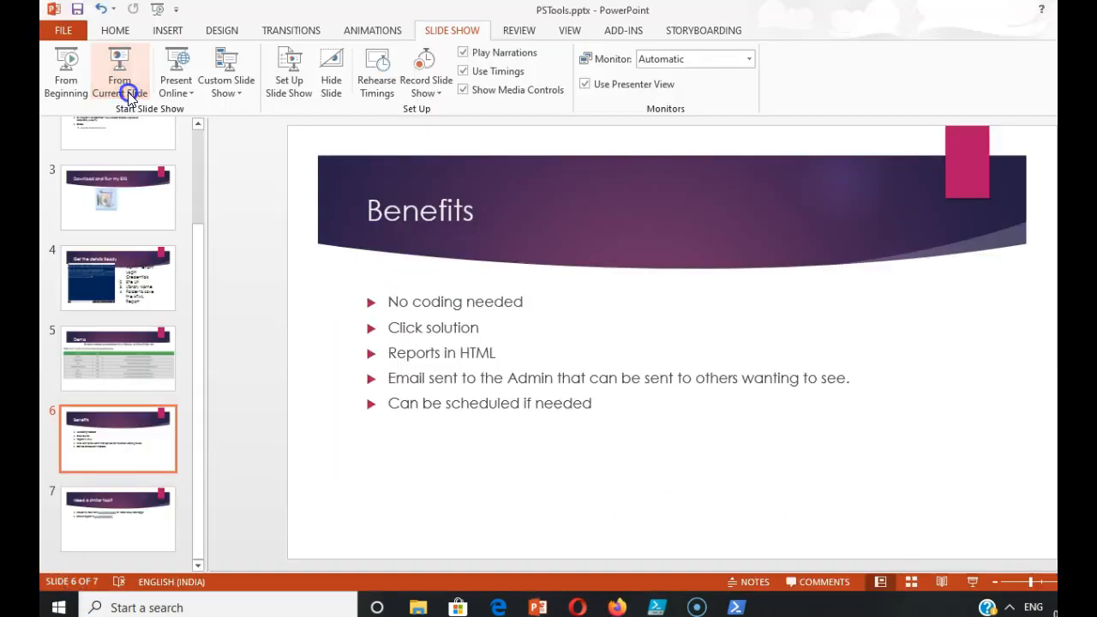
pyautogui.click(129, 96)
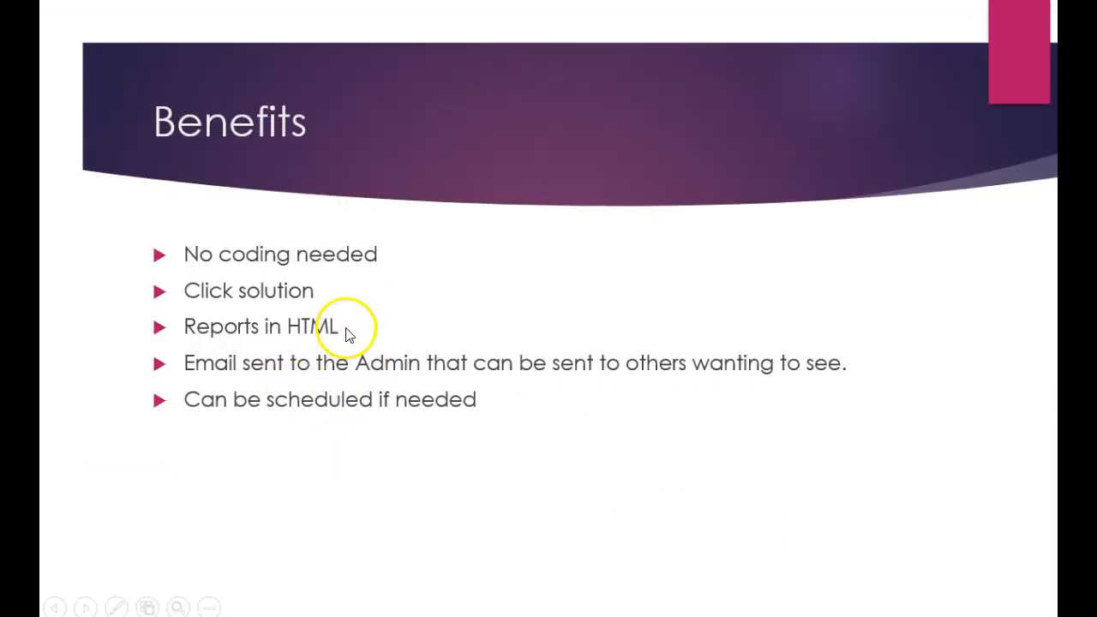